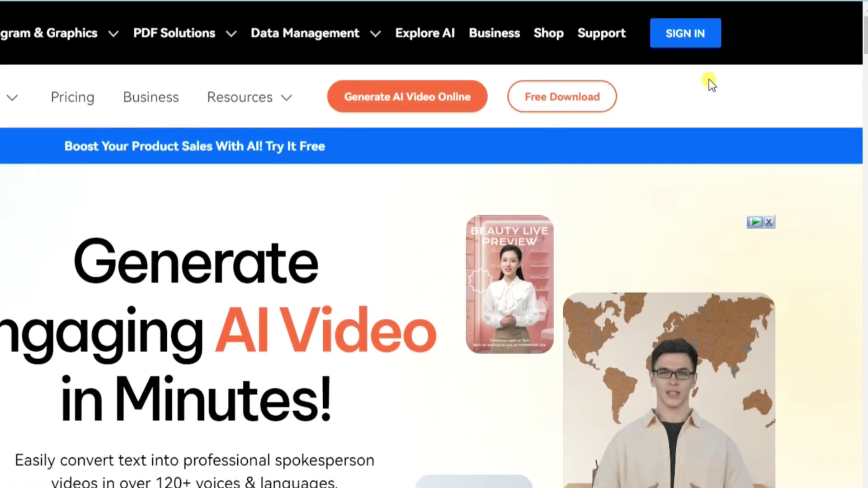
- Sign in to the Wondershare account and download the Virbo desktop installer
click(713, 45)
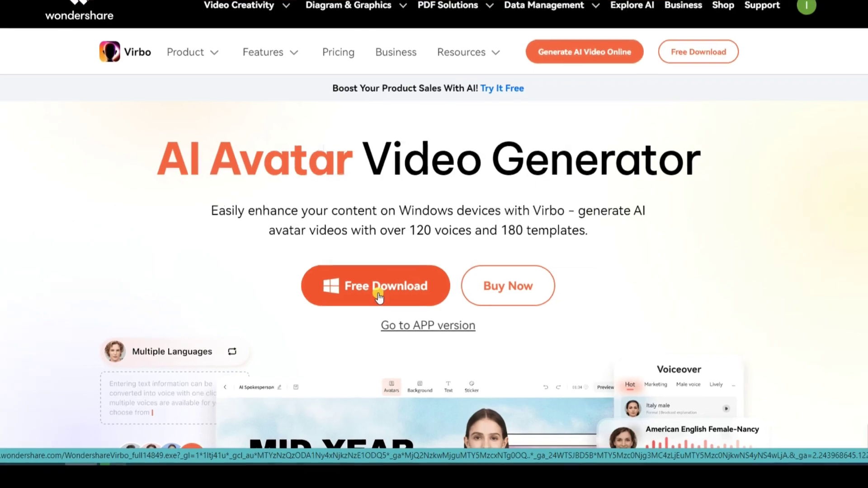
click(378, 297)
click(419, 266)
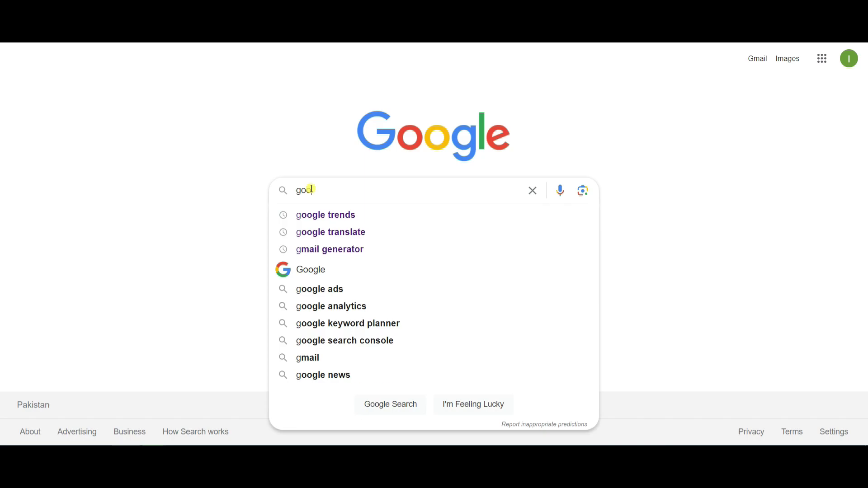
- Find and open the White House statement on Jimmy Buffett from Google Trends' Trending now list
click(344, 214)
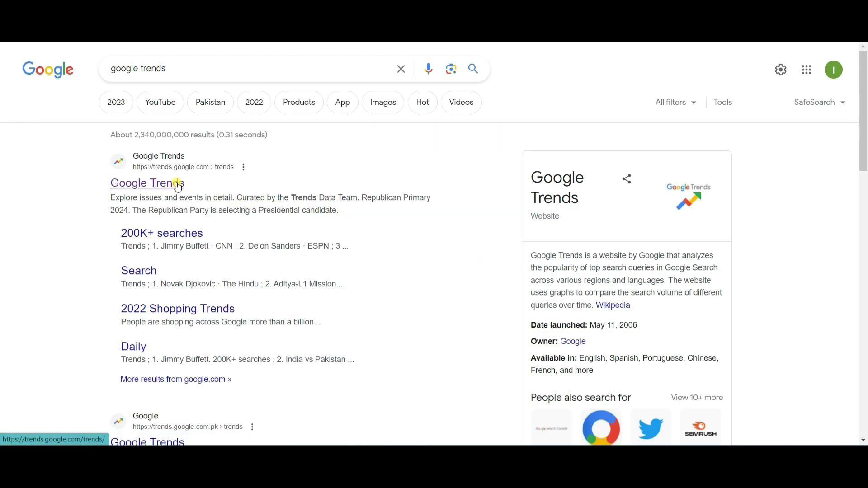
click(177, 184)
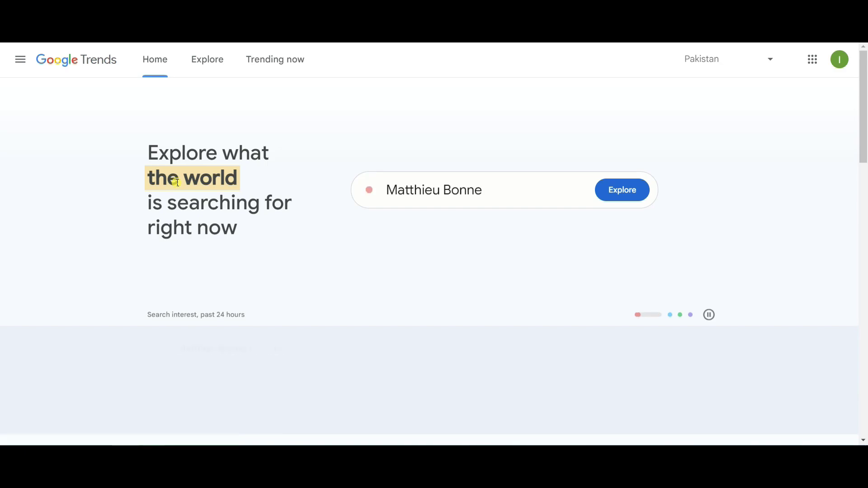
click(257, 64)
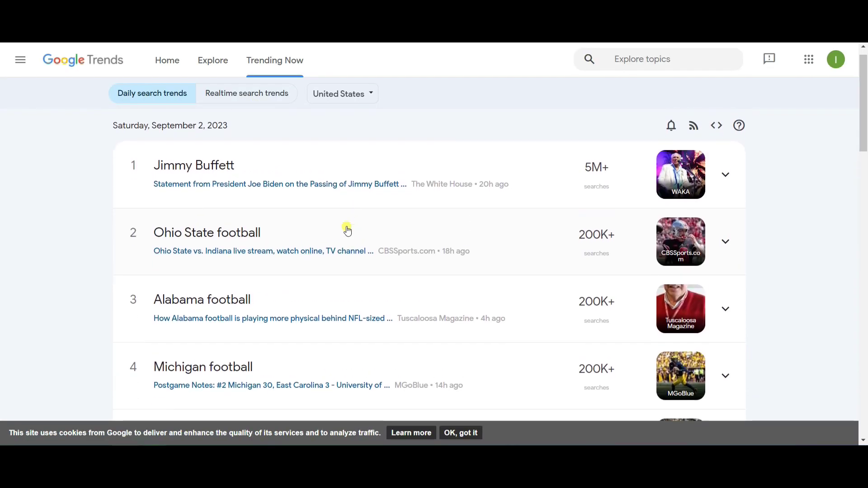
scroll(345, 230, down, 5)
scroll(347, 228, down, 5)
scroll(345, 227, up, 10)
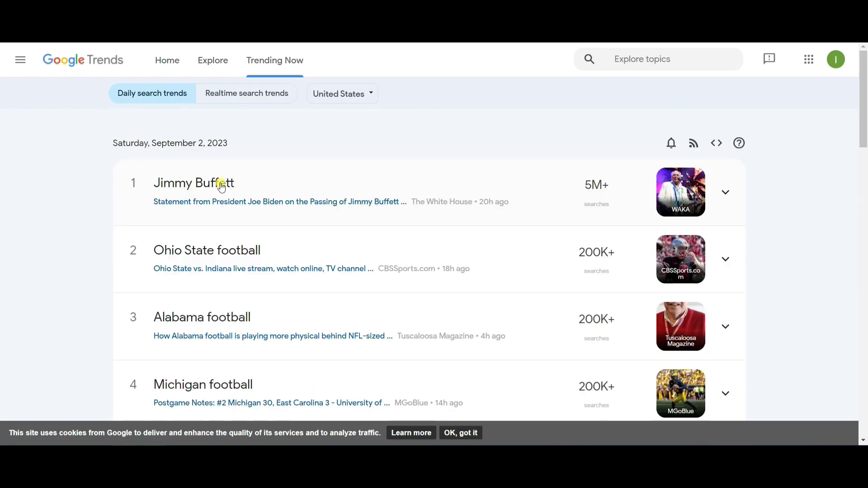
click(220, 208)
- Select four paragraphs of the statement and copy them
drag(253, 170, 405, 277)
scroll(405, 277, down, 1)
right_click(394, 240)
right_click(398, 242)
click(416, 250)
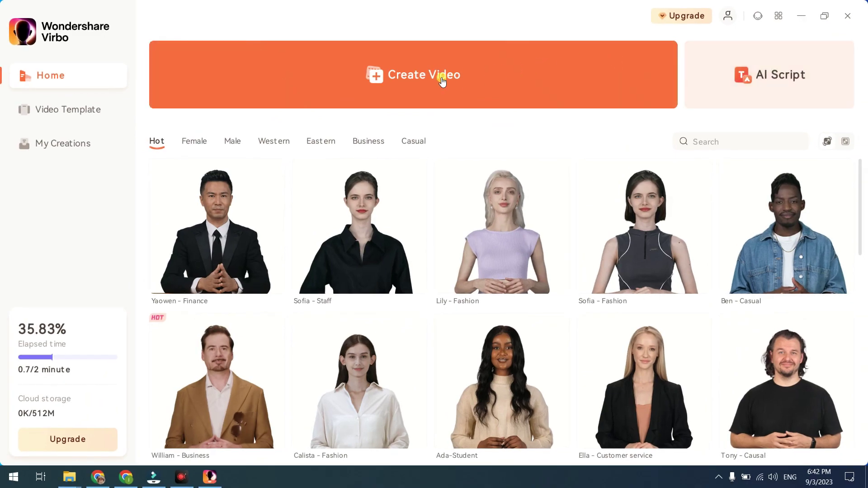
- Search templates for 'news' and create a video from Comprehensive service - news broadcast
click(52, 113)
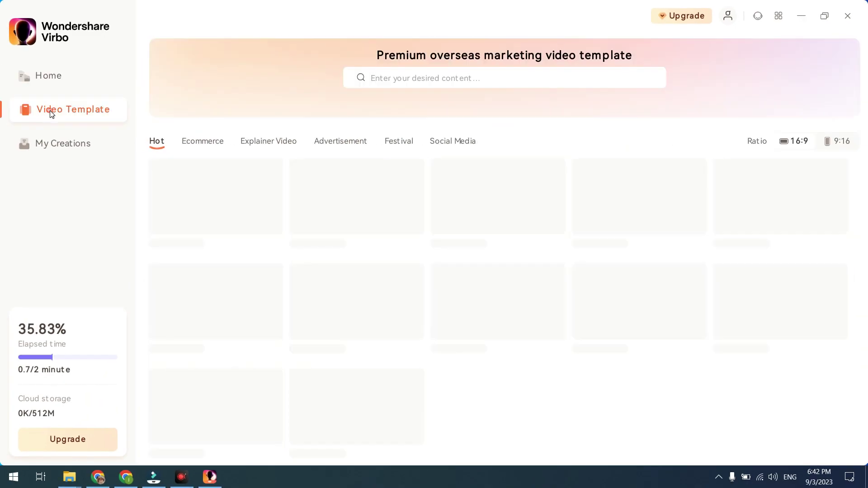
click(401, 78)
text(news)
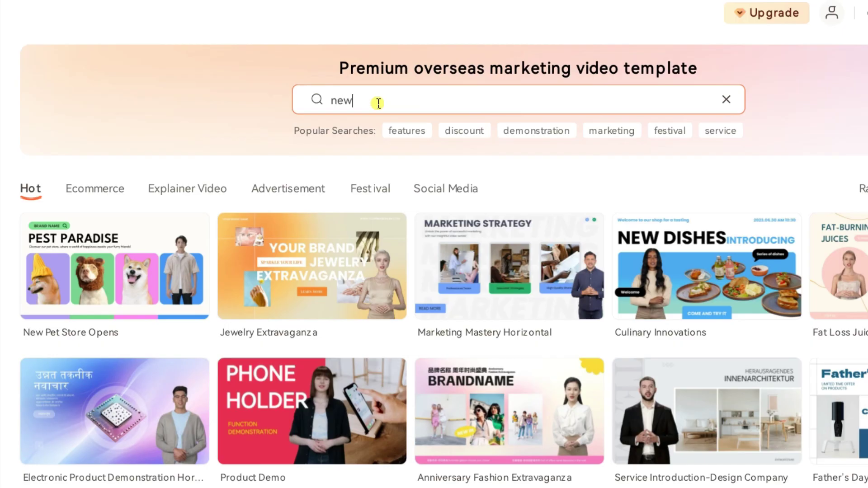
key(Return)
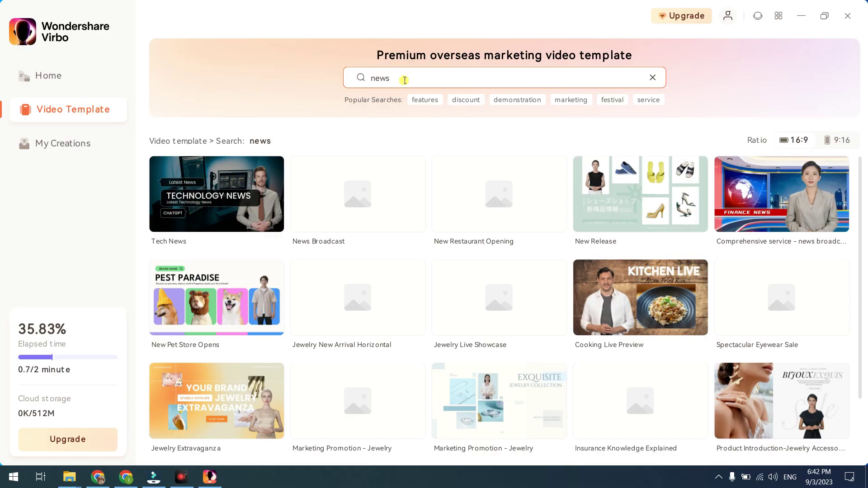
click(865, 263)
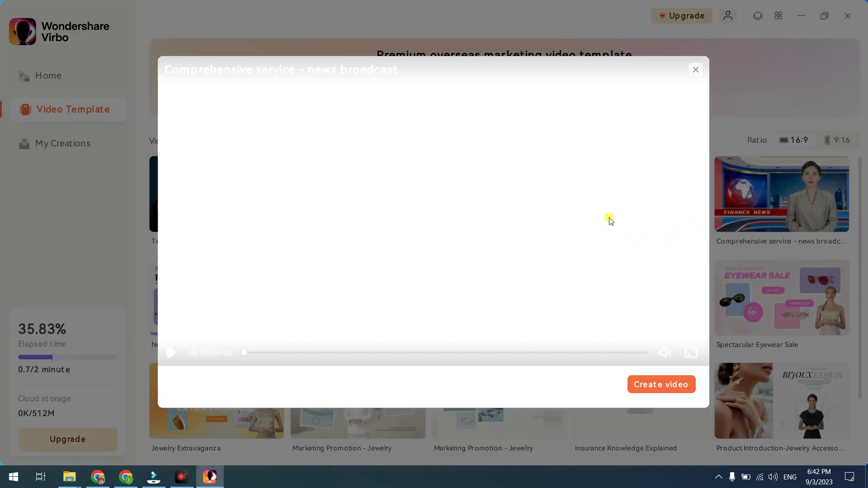
click(647, 382)
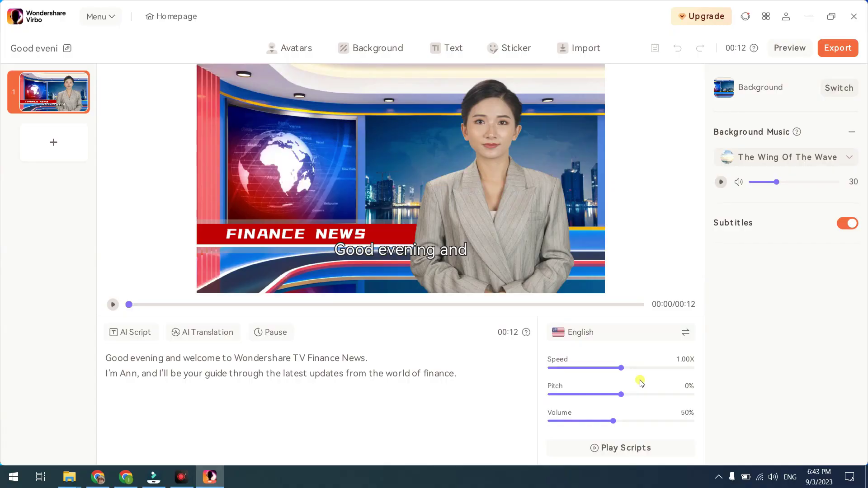
- Browse the avatar, background, sticker and import panels
click(306, 45)
click(357, 47)
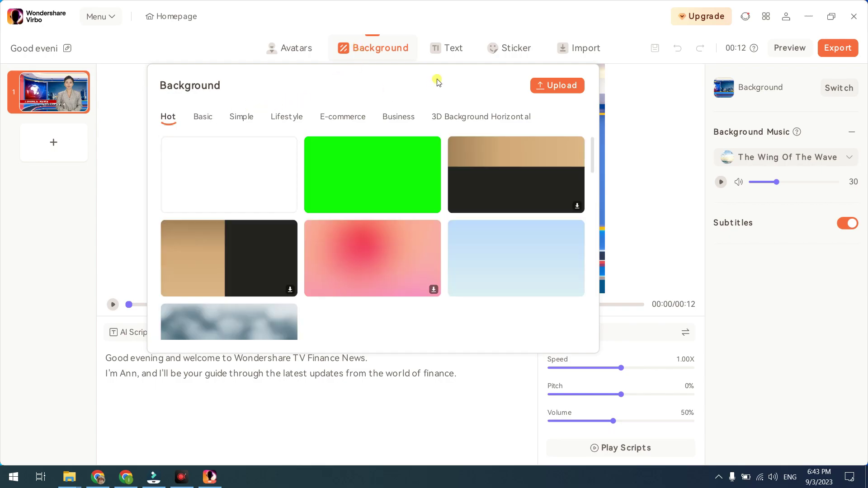
click(511, 50)
click(581, 48)
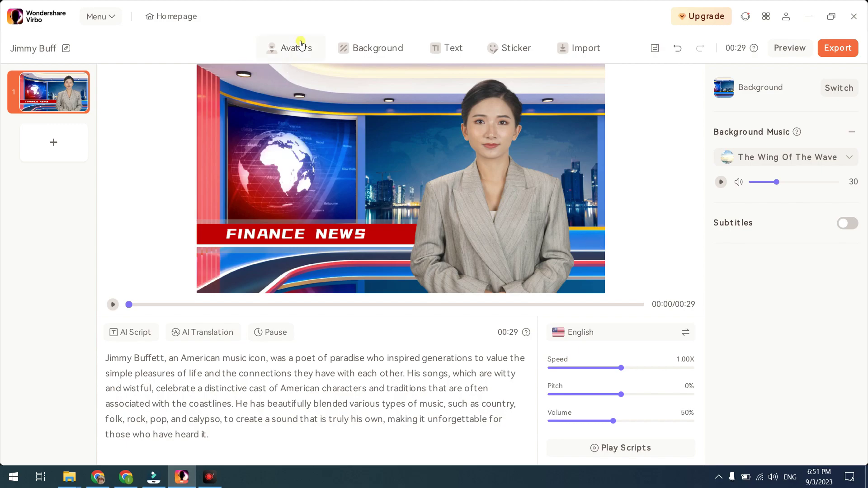
- Place the Lily - Fashion avatar in the scene, applied to all storyboards
click(302, 45)
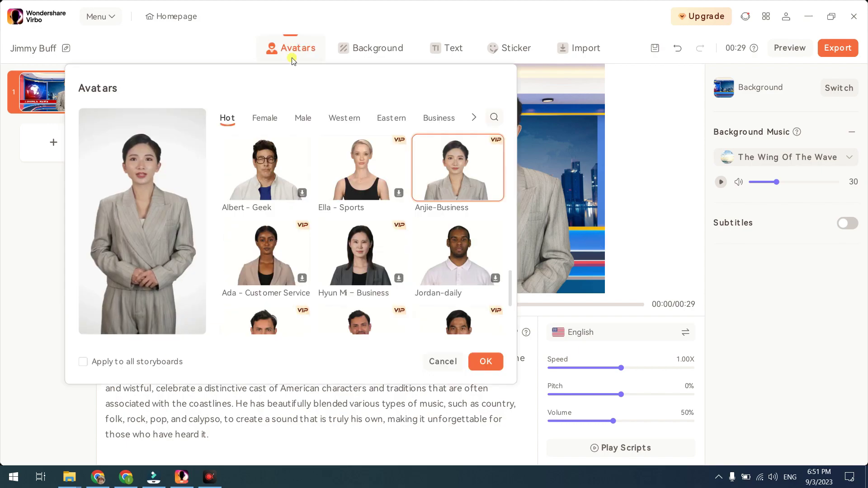
scroll(327, 173, down, 2)
scroll(327, 173, down, 5)
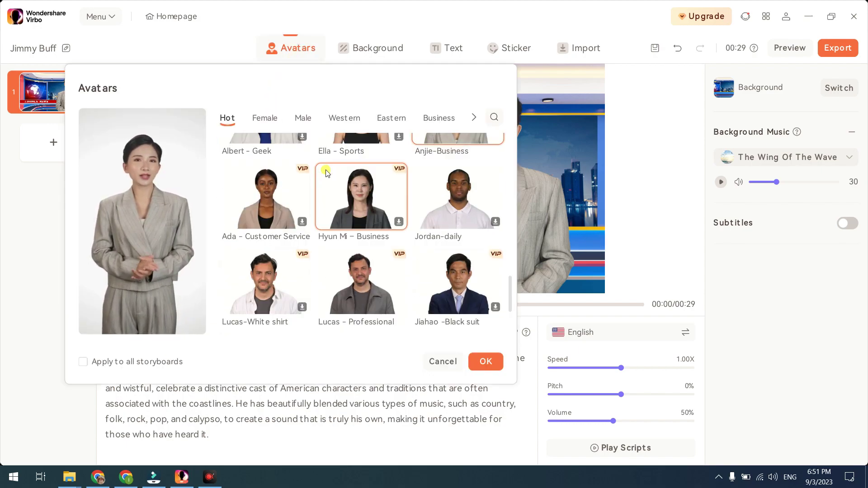
scroll(326, 173, down, 3)
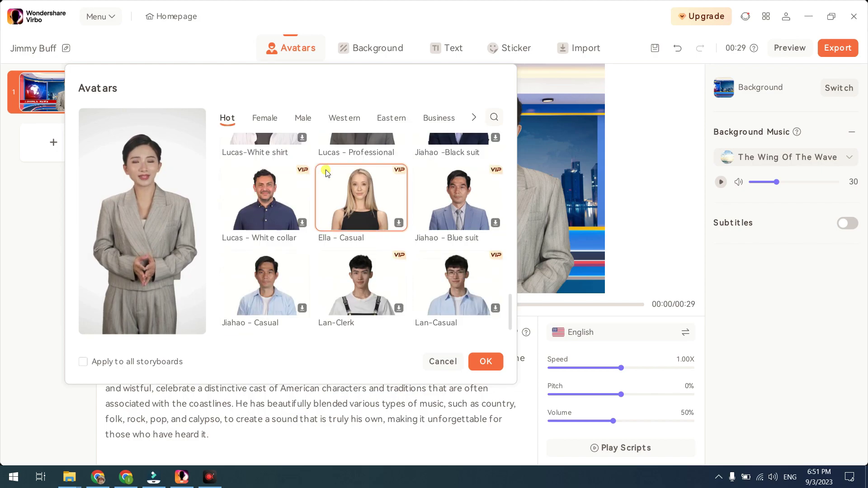
scroll(327, 173, up, 20)
click(486, 191)
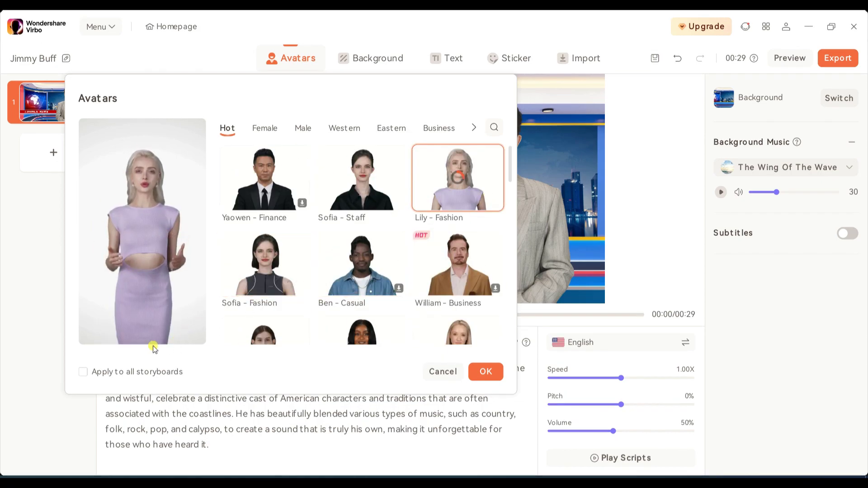
click(83, 371)
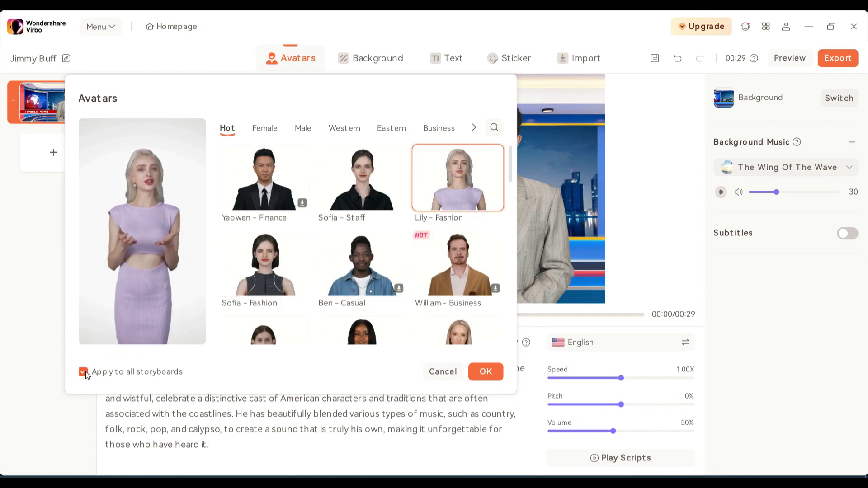
click(495, 374)
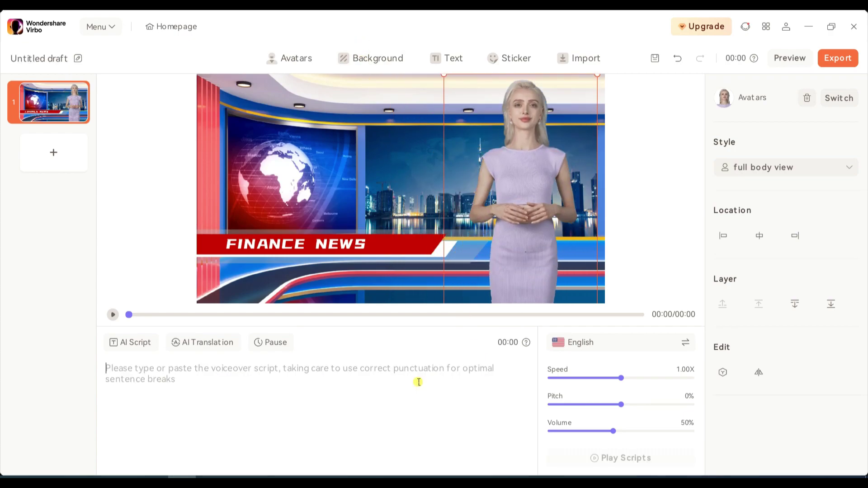
- Paste the Jimmy Buffett text into AI Script, have it rewritten, and apply the result
click(136, 343)
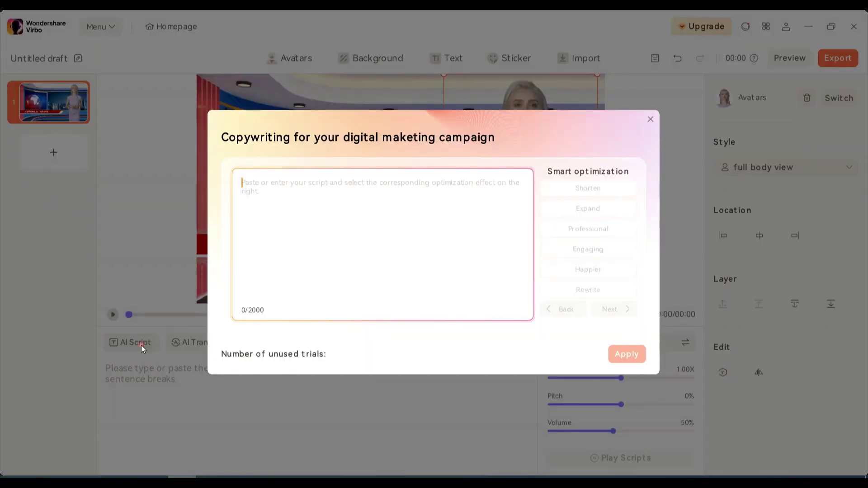
right_click(276, 200)
click(313, 217)
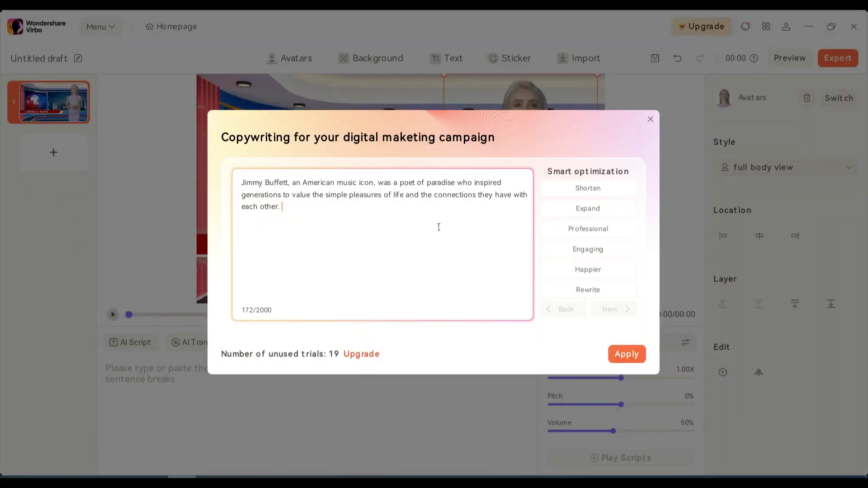
click(592, 291)
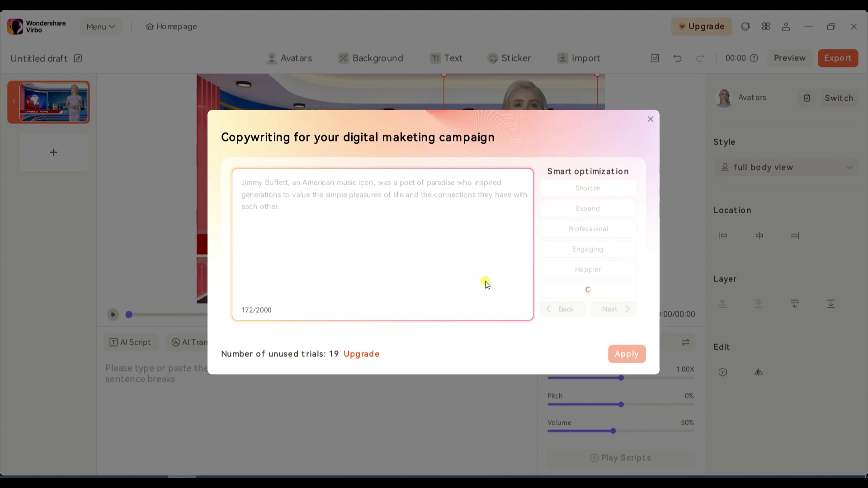
click(626, 353)
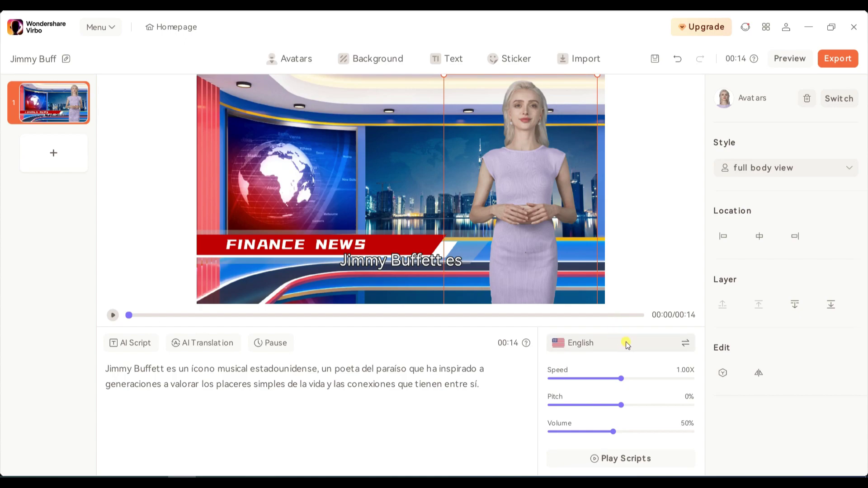
- Switch the narration to the female English Lively | Marketing voice on all storyboards
click(686, 344)
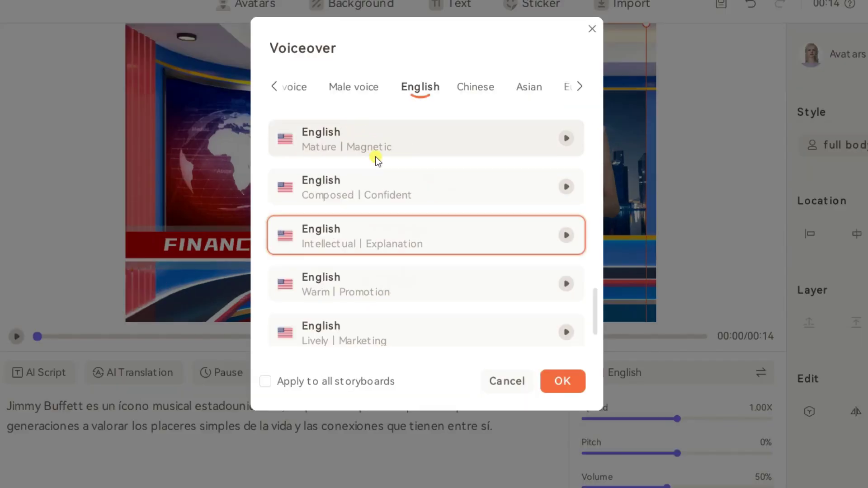
scroll(389, 176, up, 5)
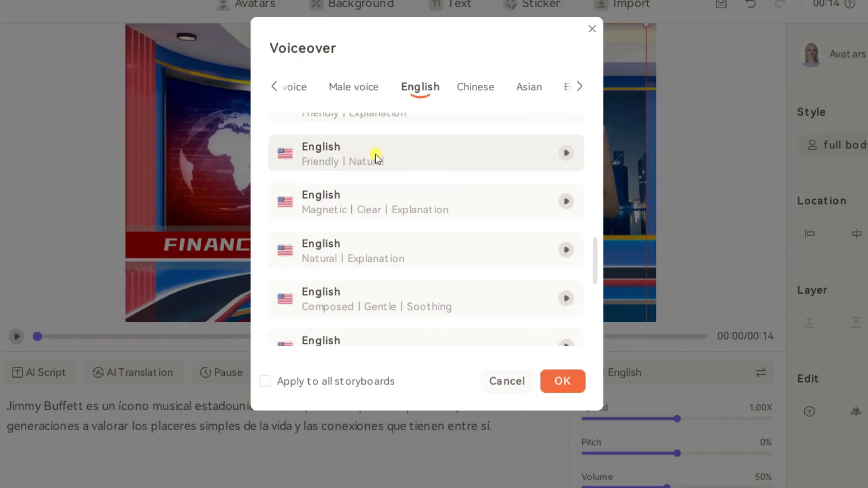
click(275, 87)
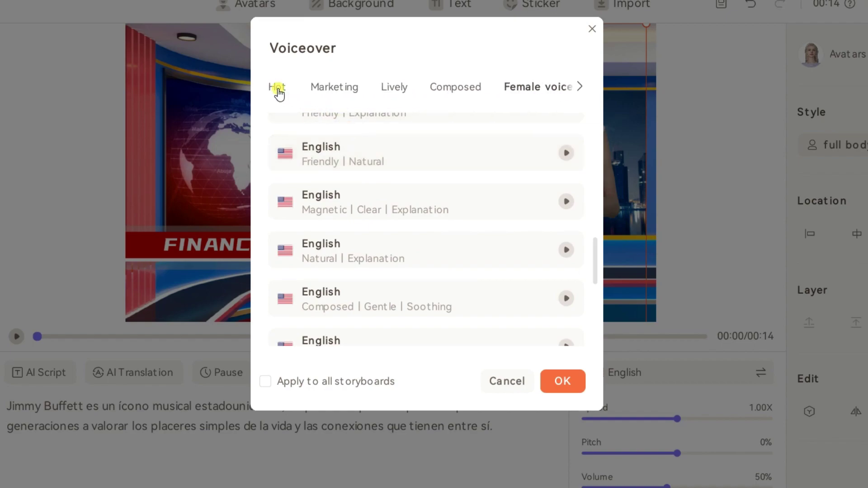
click(527, 88)
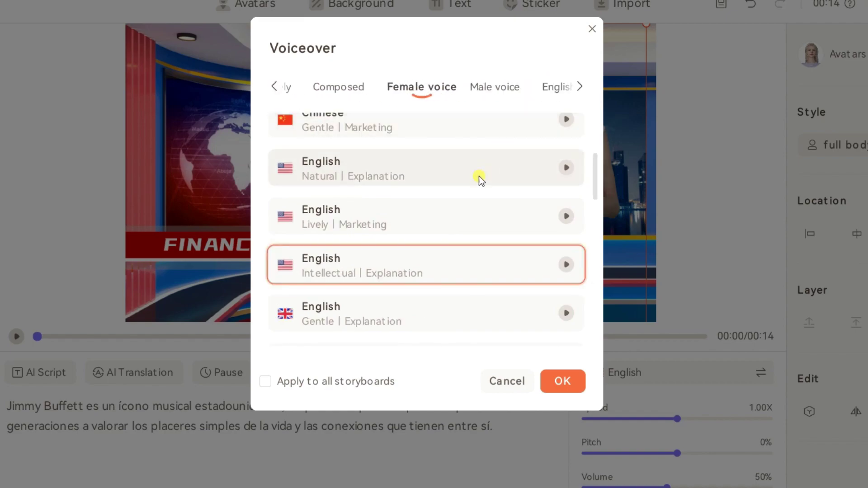
click(436, 222)
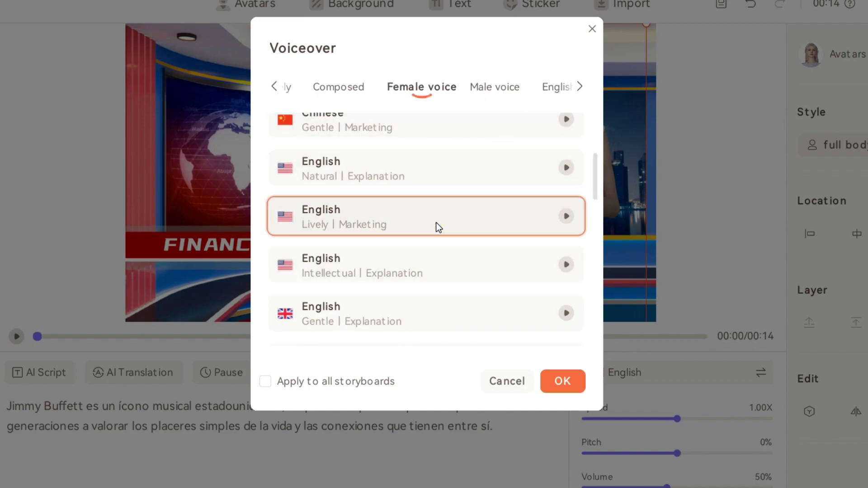
click(564, 382)
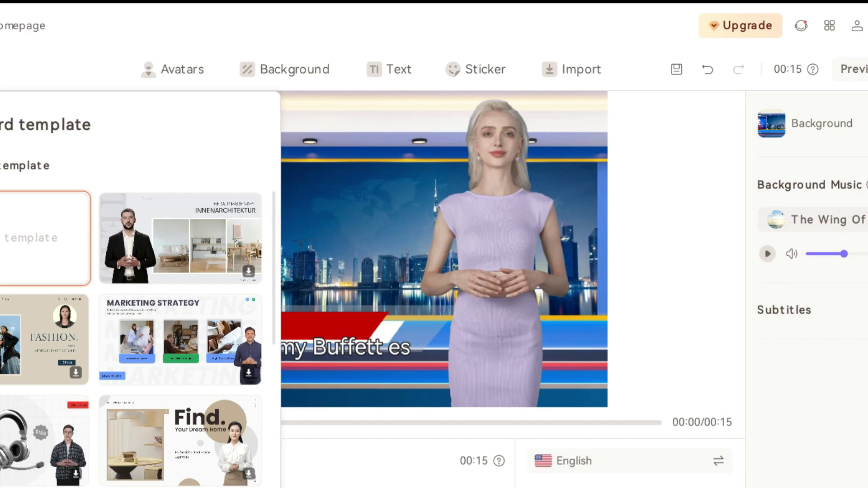
- Add a blank storyboard, import a workshop video, and move it to the bottom layer
click(1, 222)
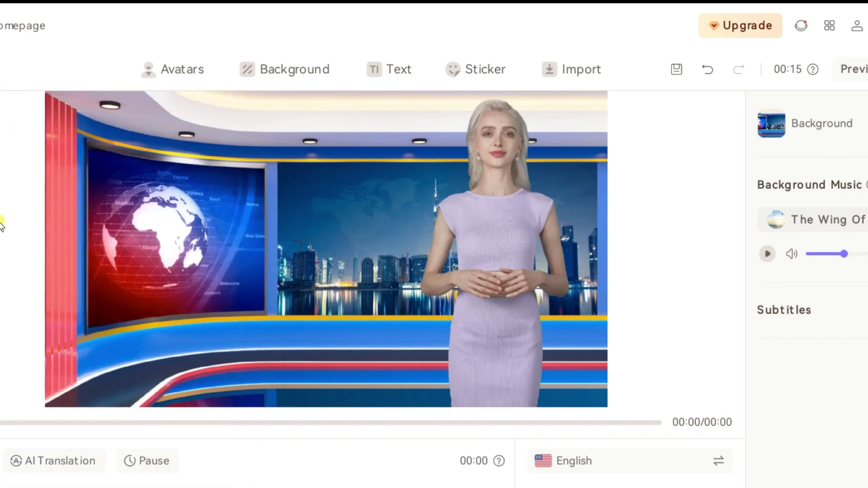
click(572, 78)
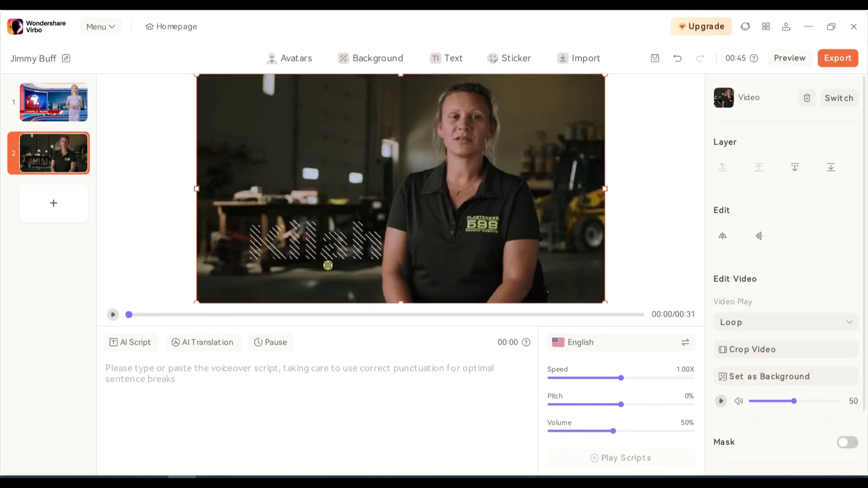
right_click(399, 144)
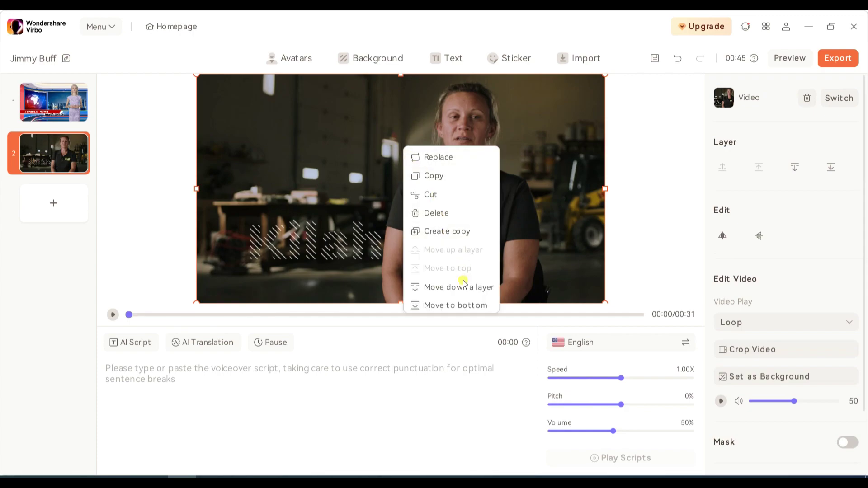
click(466, 305)
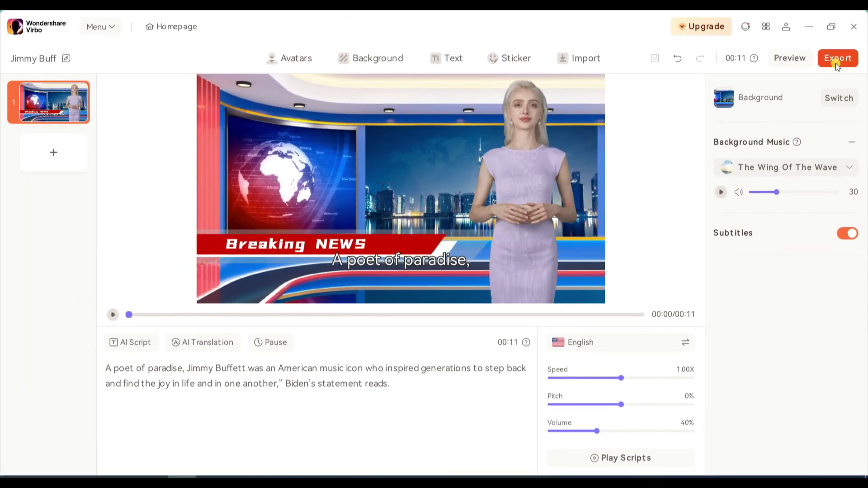
- Export the Jimmy Buff news video so it renders in My Creations
click(835, 63)
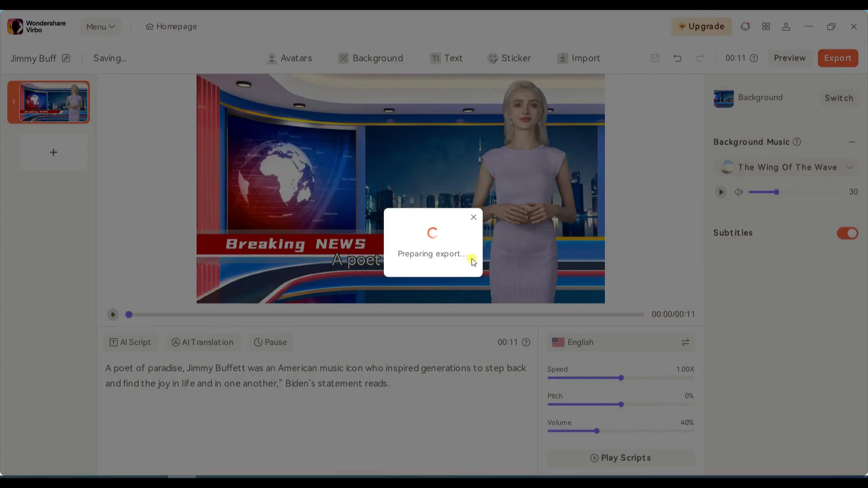